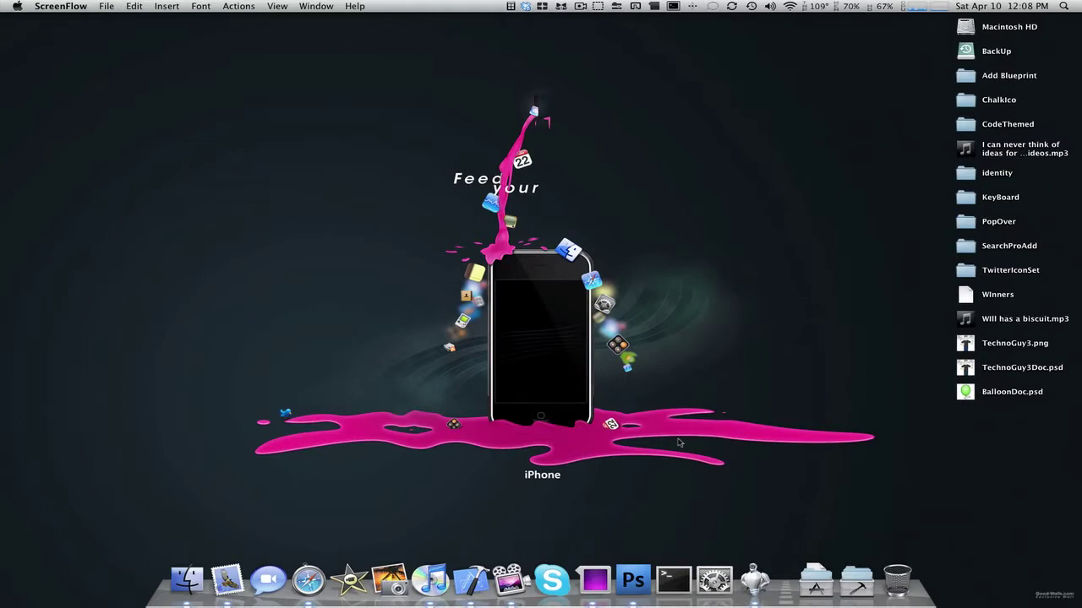
Open MacKeeper and start a One-Click Scan of the Mac.
left_click(754, 580)
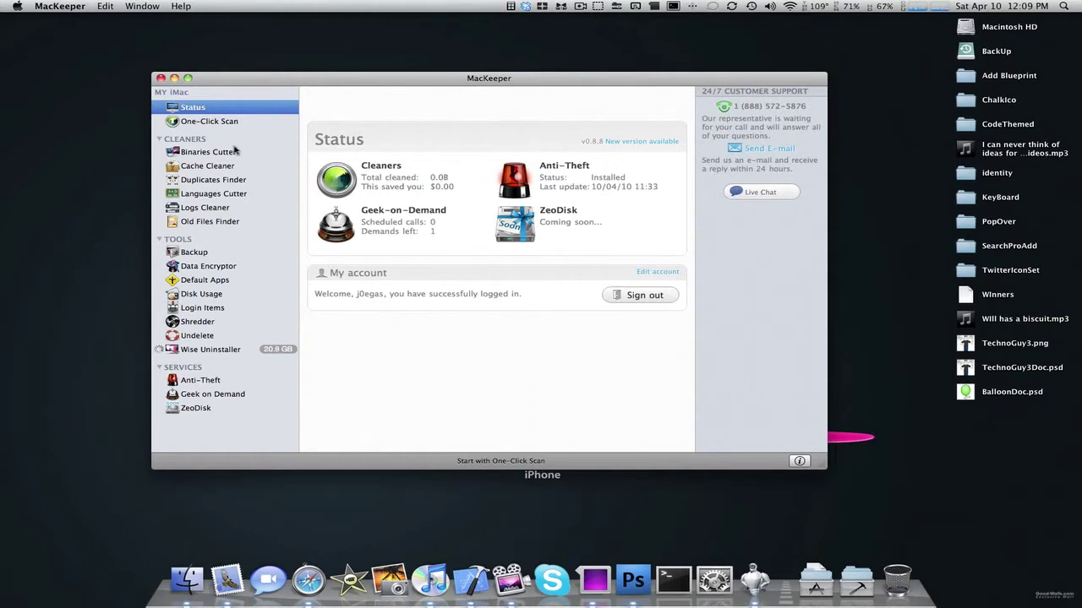
left_click(225, 123)
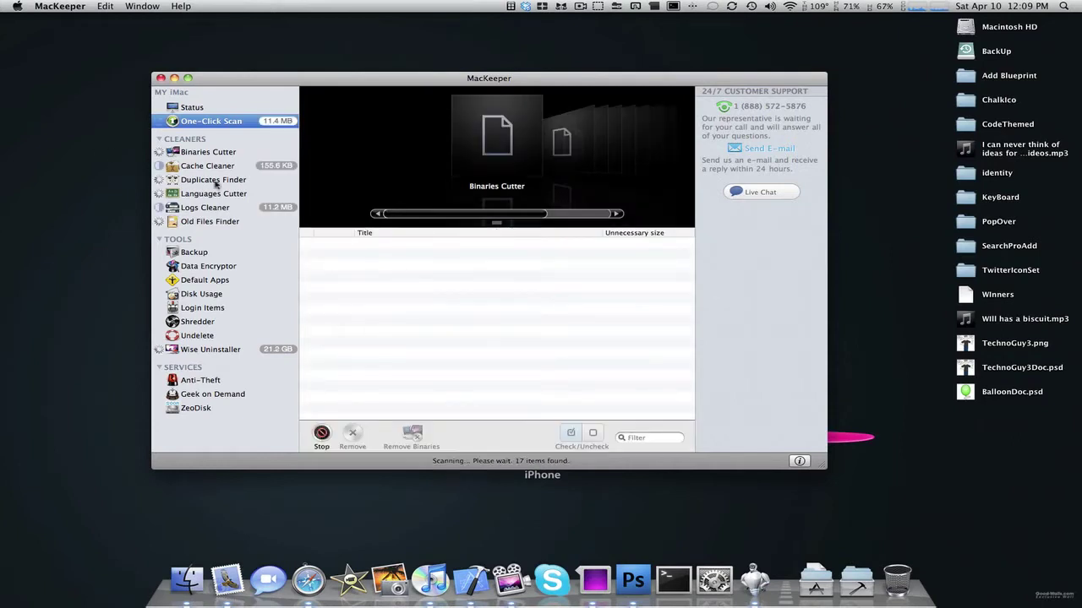
Look through the Logs Cleaner and Cache Cleaner results, the Status overview, and the Backup and Data Encryptor tools.
left_click(218, 208)
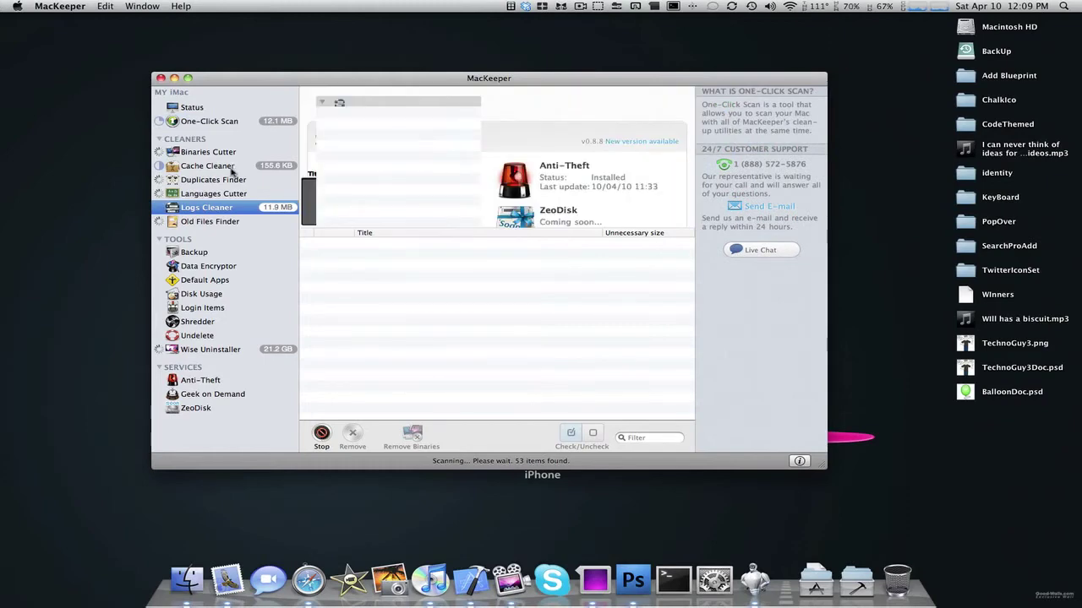
left_click(231, 168)
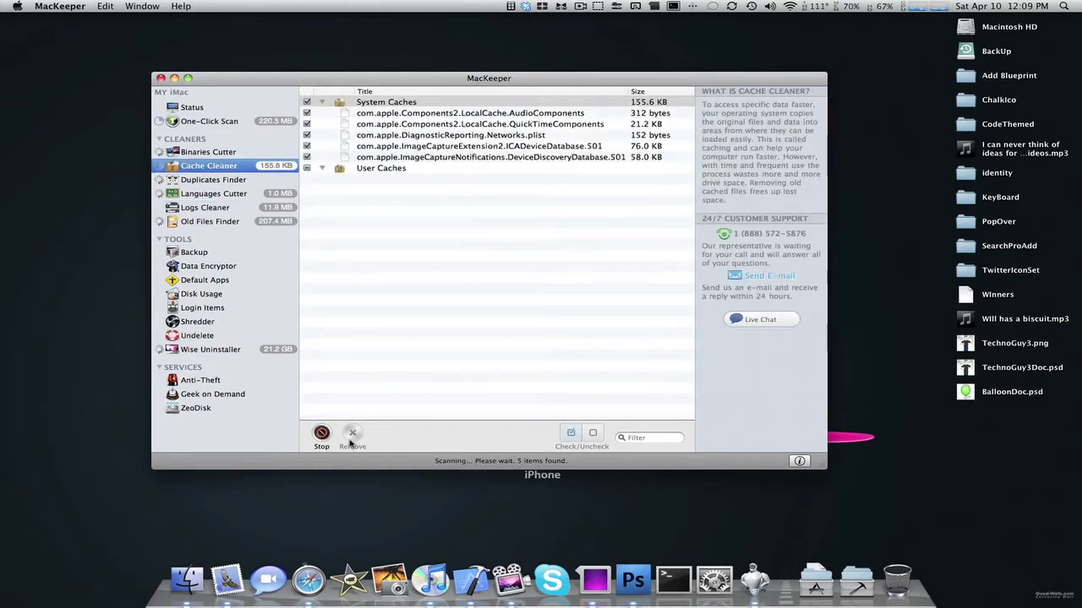
left_click(224, 125)
left_click(195, 108)
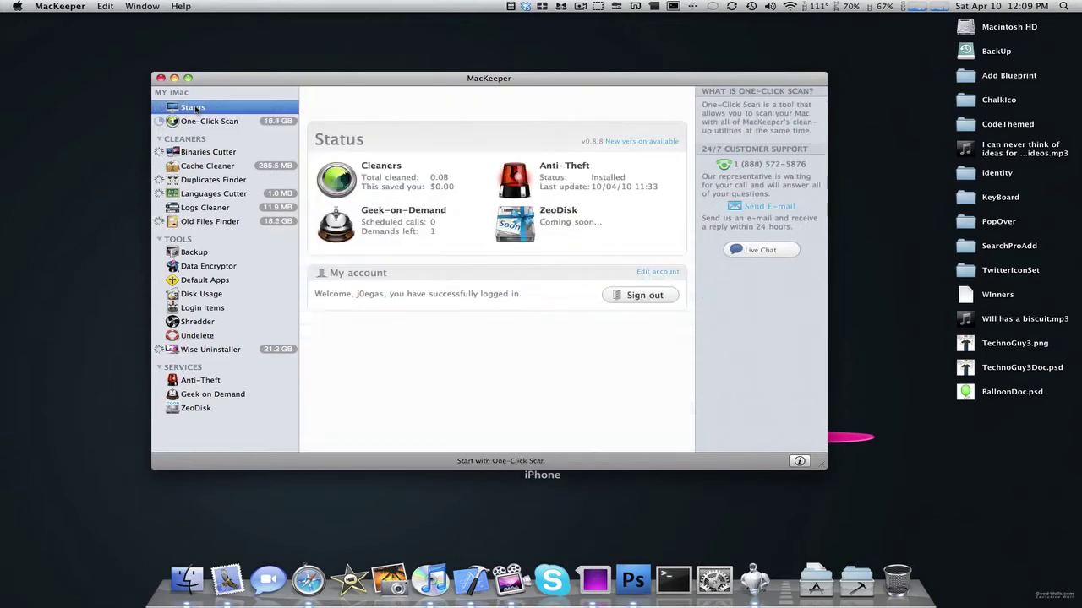
left_click(195, 252)
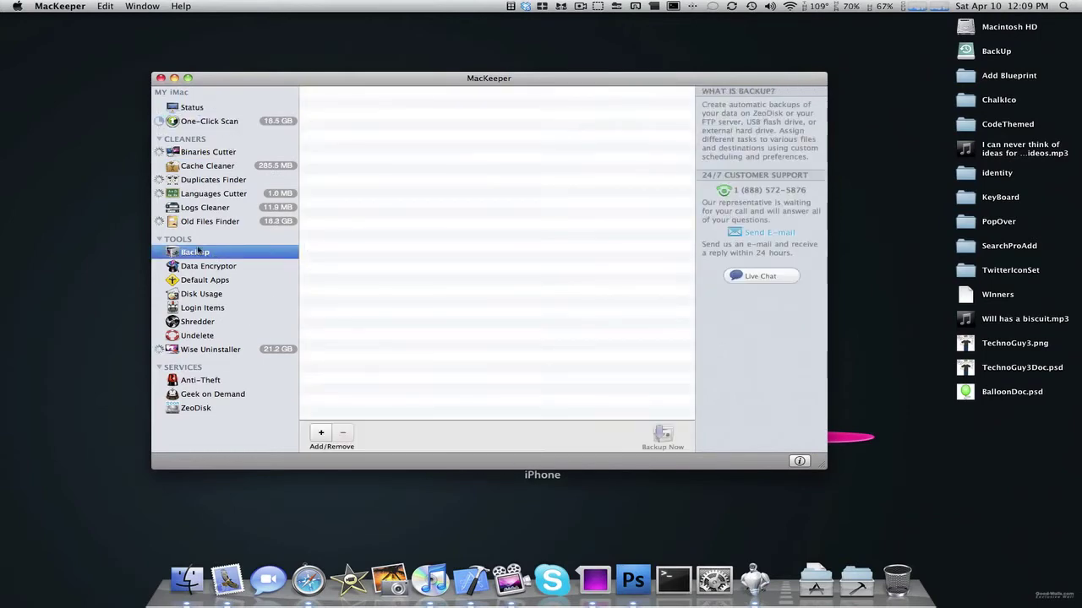
left_click(238, 267)
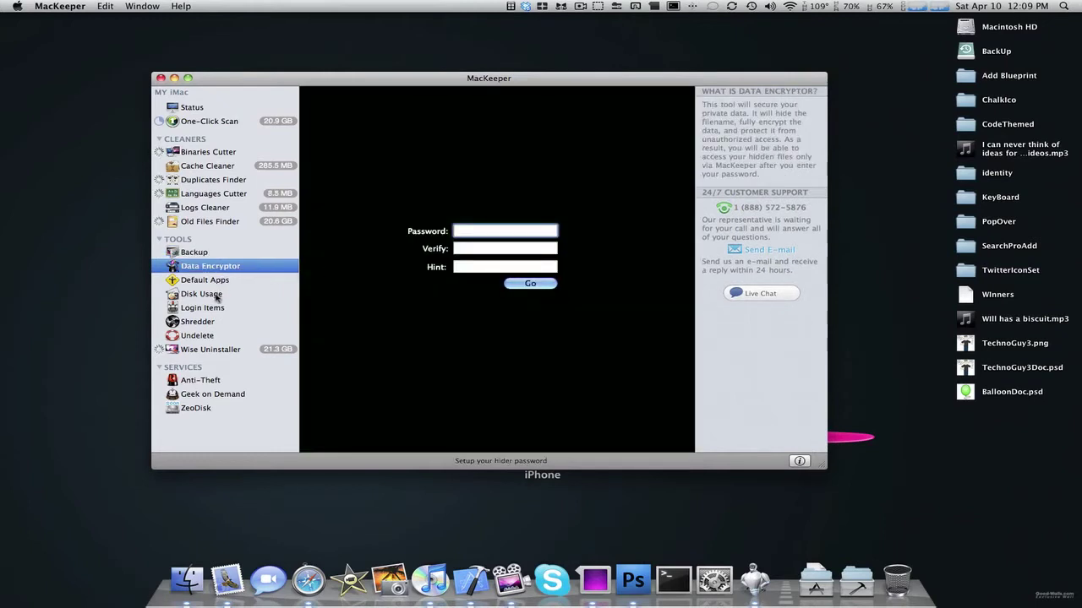
Open the Shredder and arrange a Finder window showing the Applications folder beside it.
left_click(215, 323)
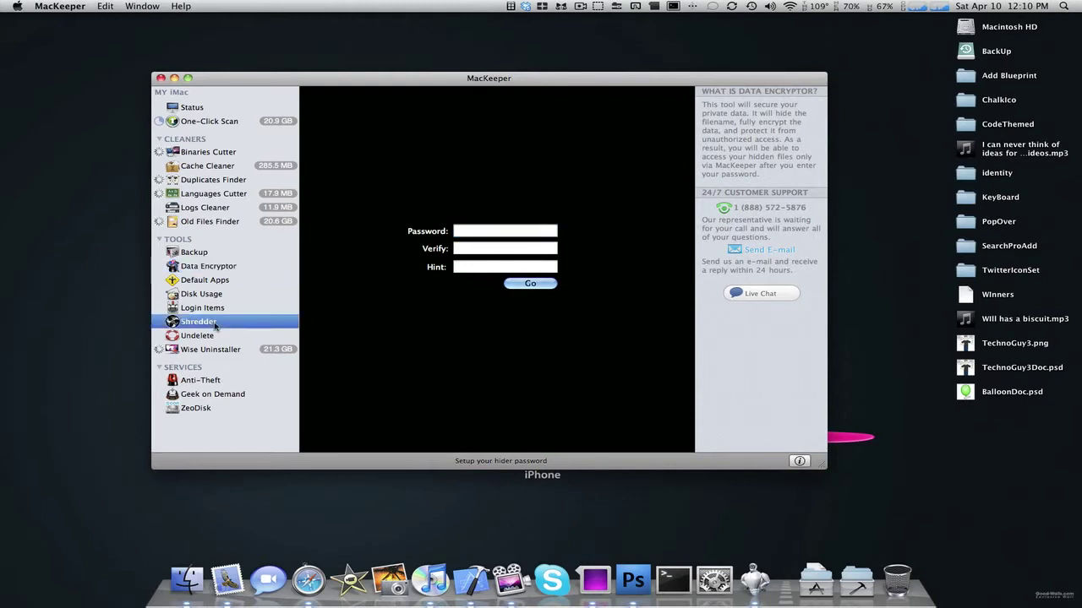
left_click(186, 576)
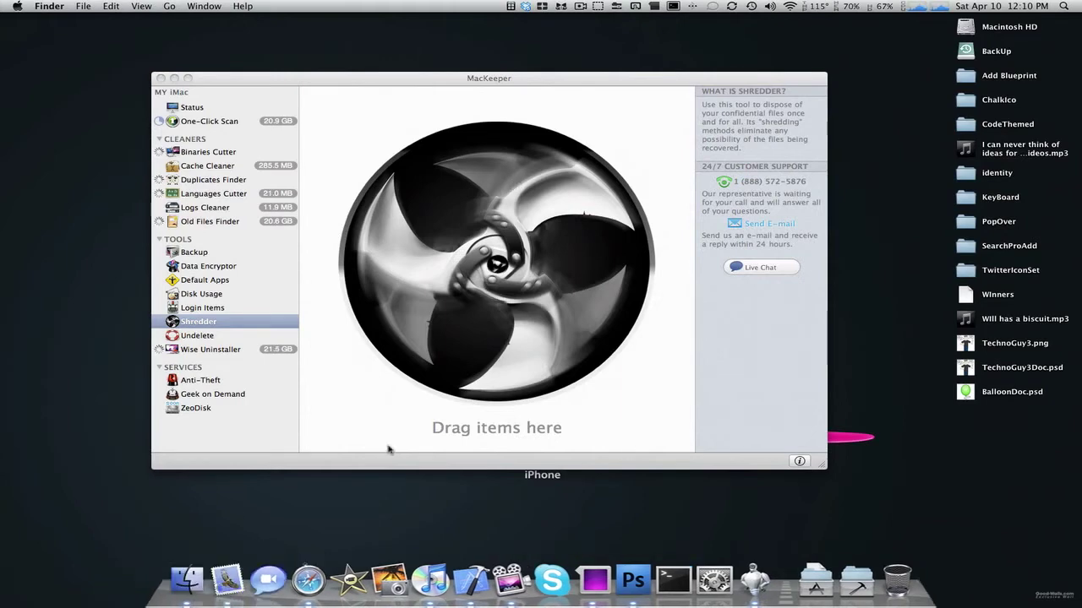
left_click(184, 568)
left_click_drag(276, 102, 699, 197)
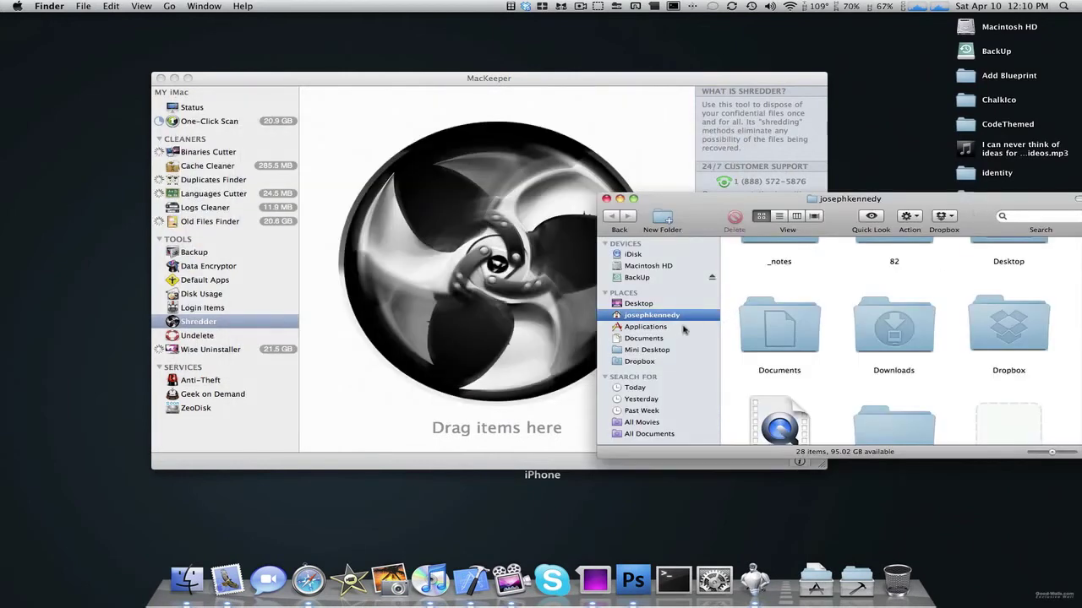
left_click(683, 328)
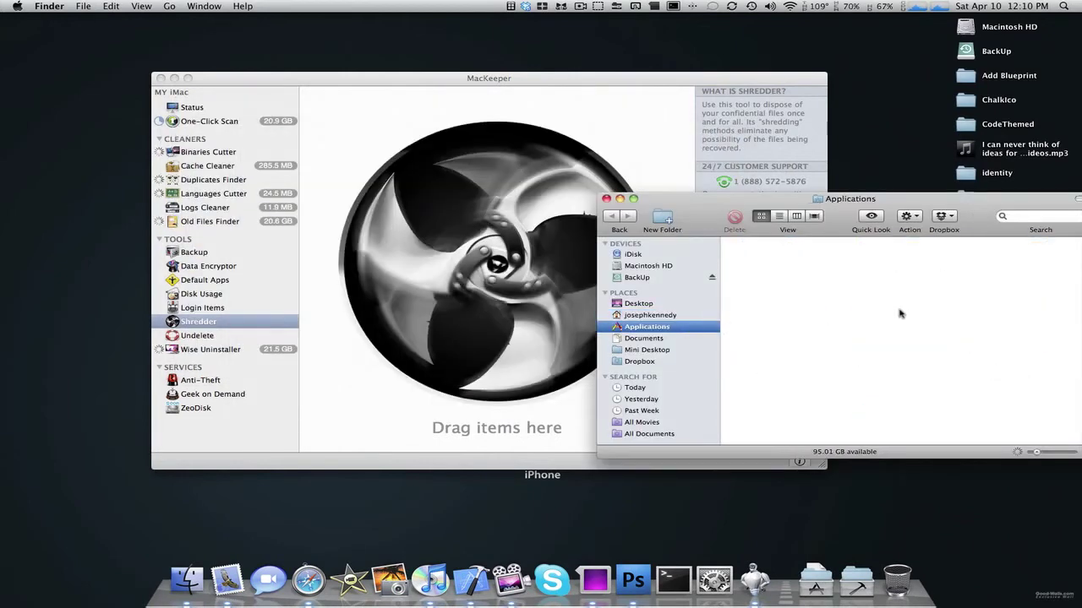
left_click_drag(582, 80, 424, 74)
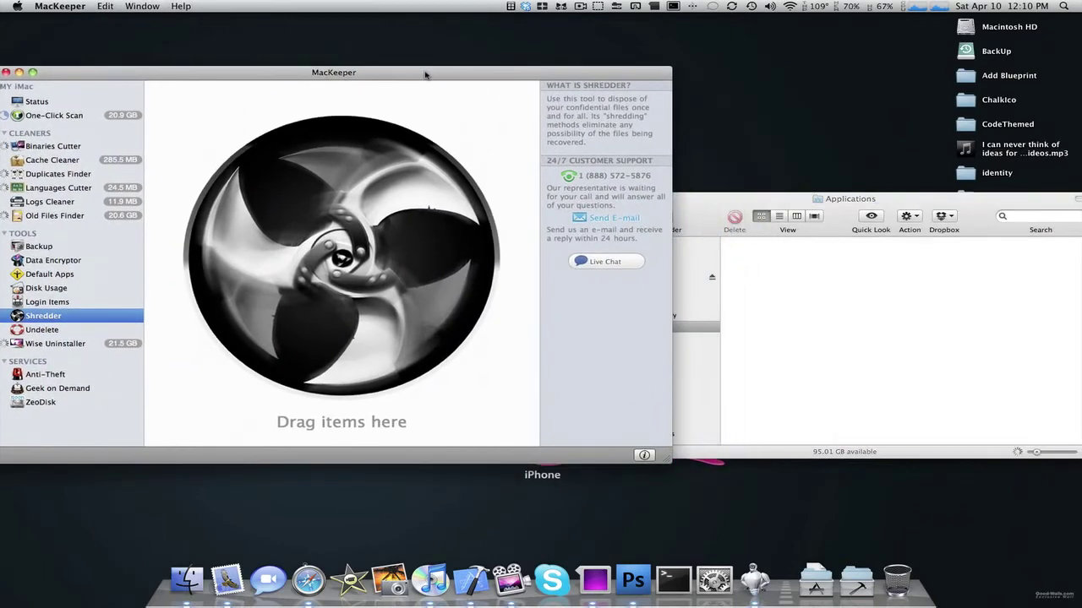
Add the Spartan app from the Applications folder to the Shredder list.
left_click(788, 361)
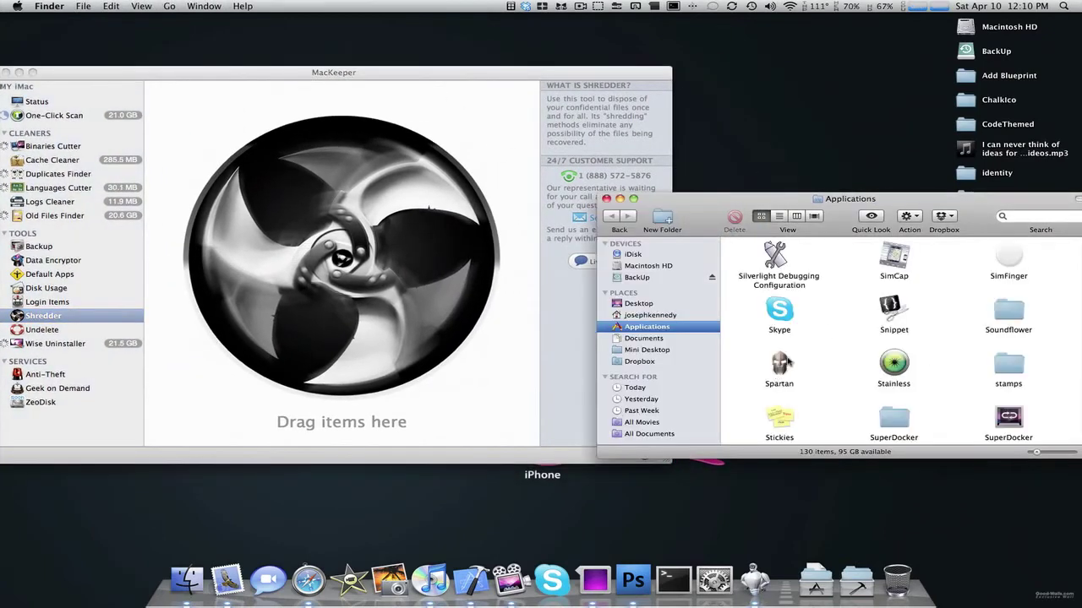
left_click(786, 367)
left_click_drag(783, 368, 346, 293)
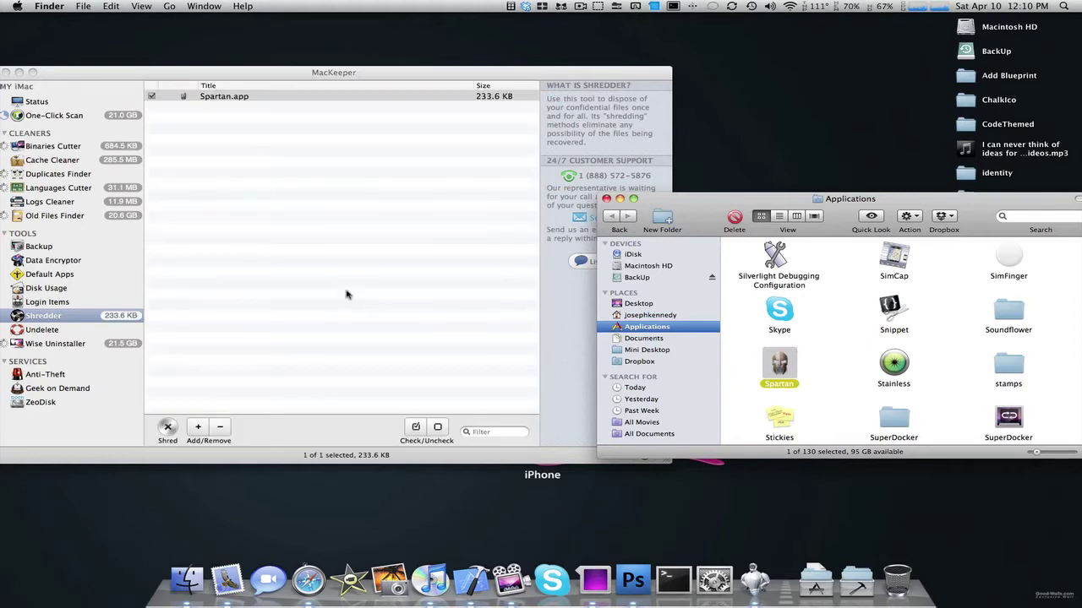
Start shredding Spartan.app and authorize the change with the account password.
left_click(392, 108)
left_click(174, 429)
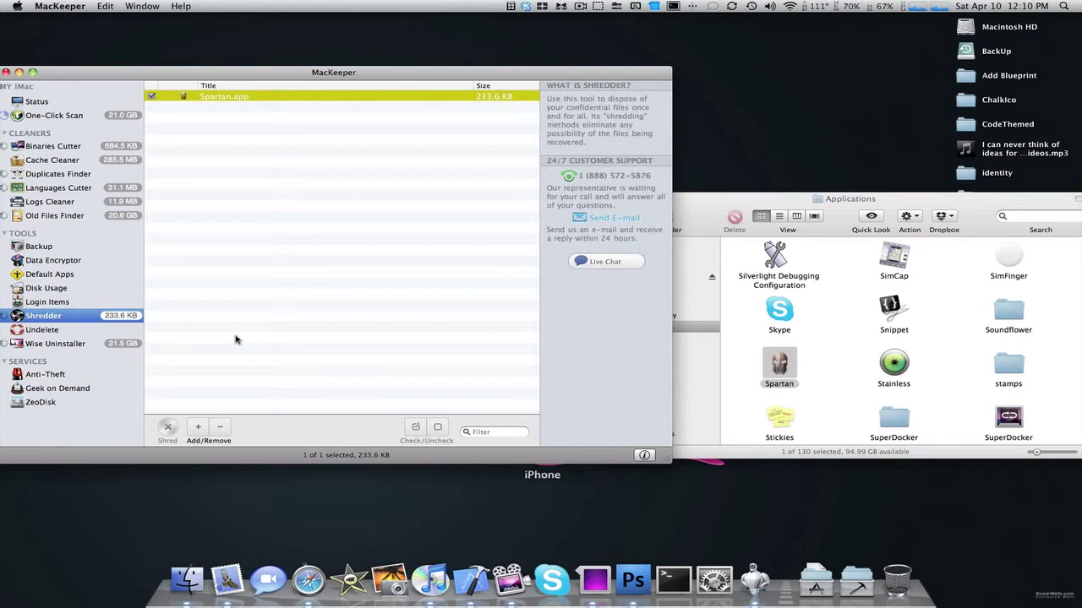
type("p")
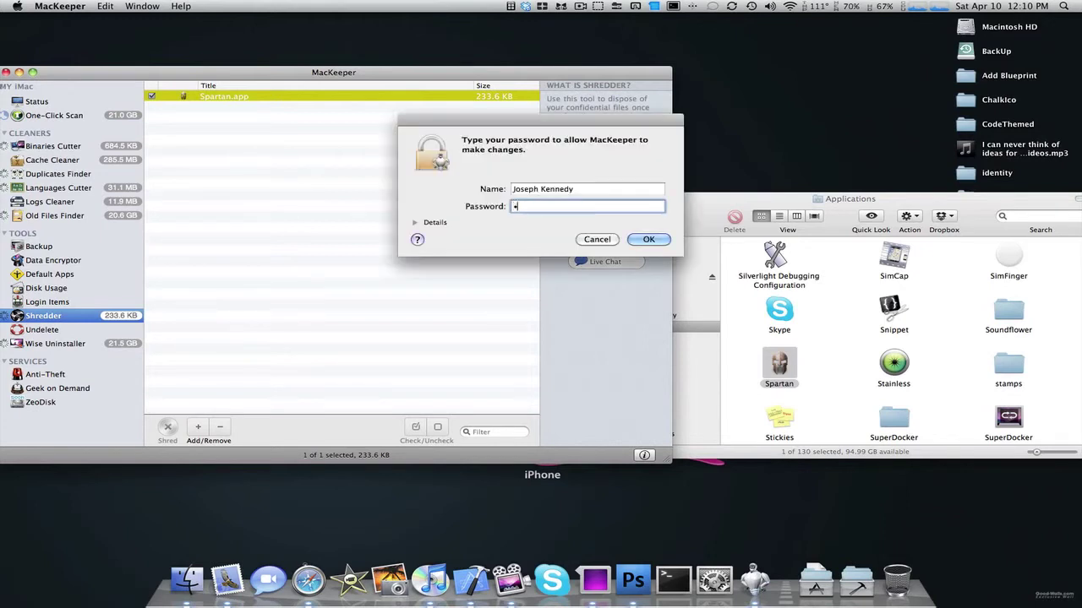
type("assword")
key("Return")
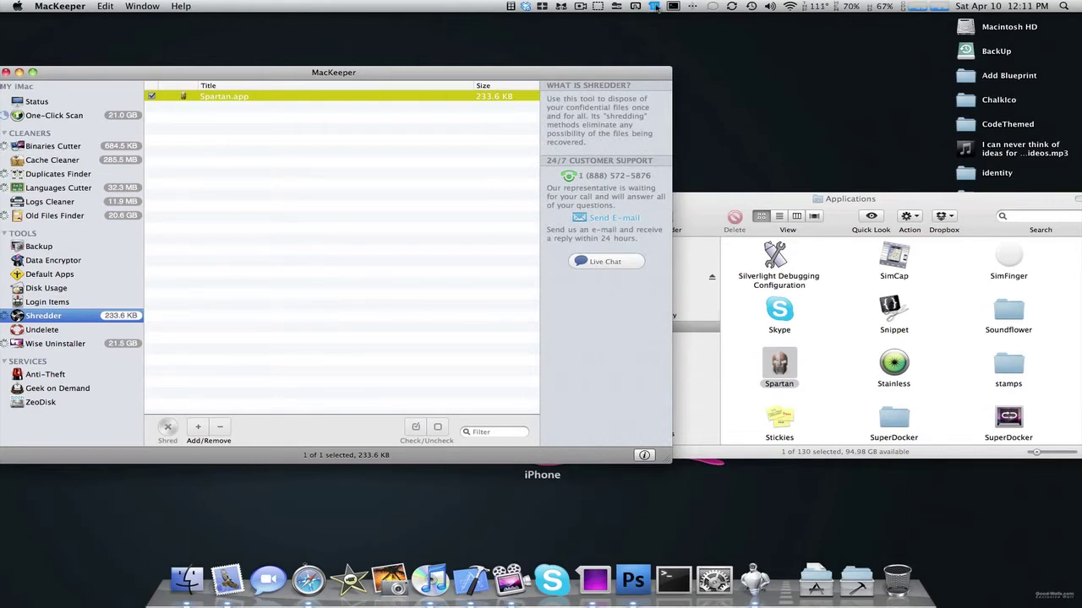
Reposition the MacKeeper window, view the Anti-Theft and Geek on Demand services, and return to the Status overview.
left_click_drag(502, 71, 527, 72)
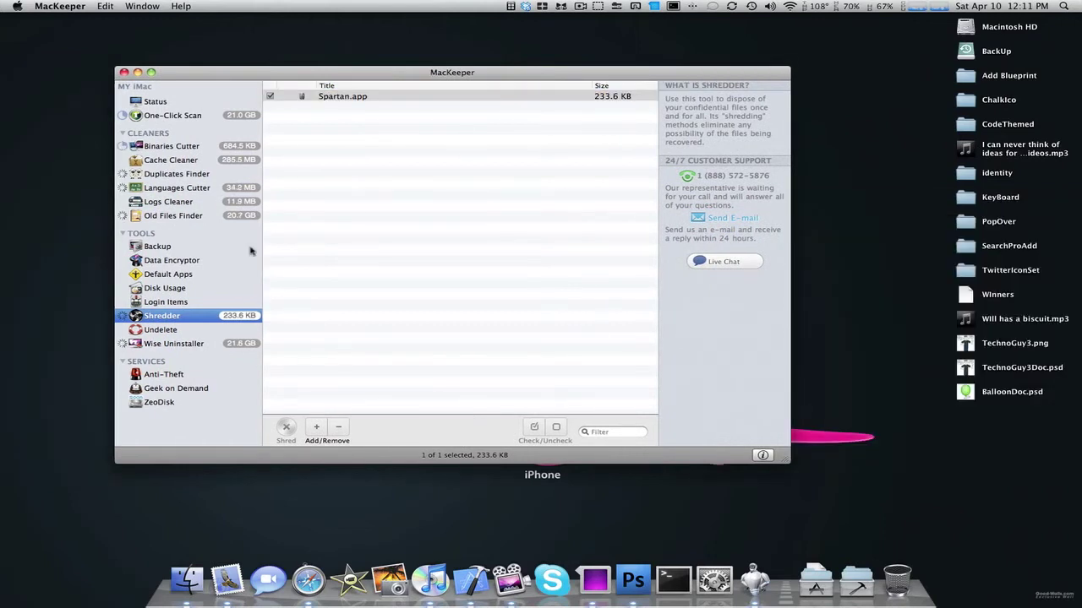
left_click(161, 378)
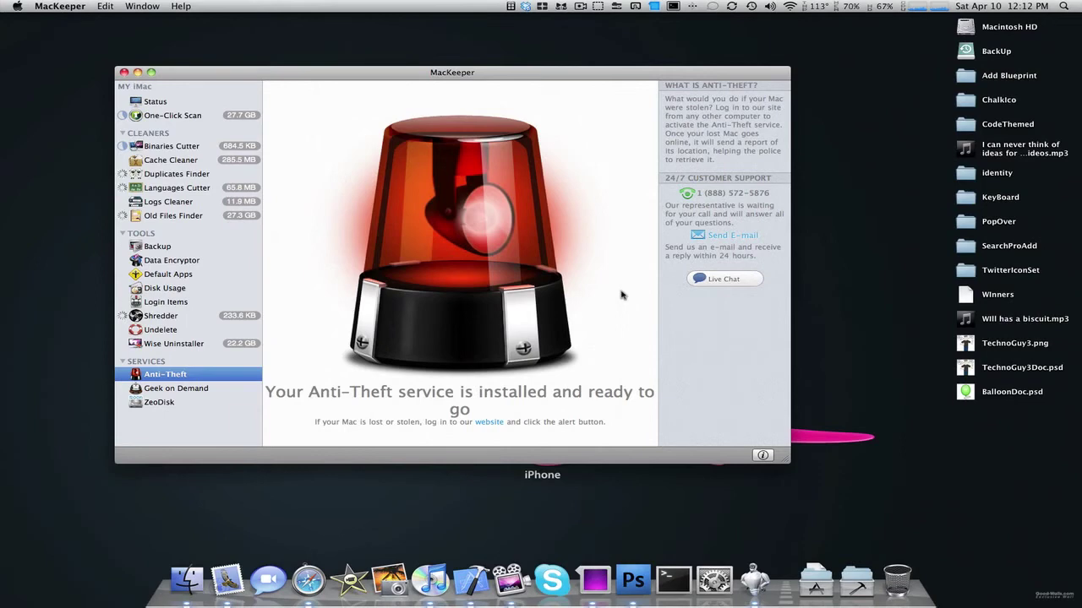
left_click(194, 387)
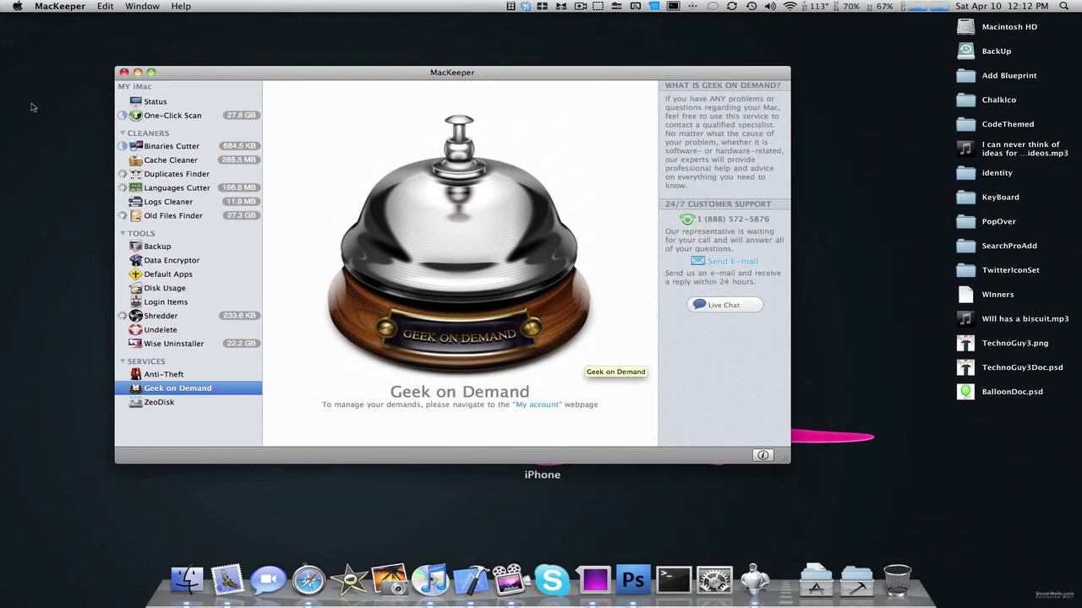
left_click(160, 102)
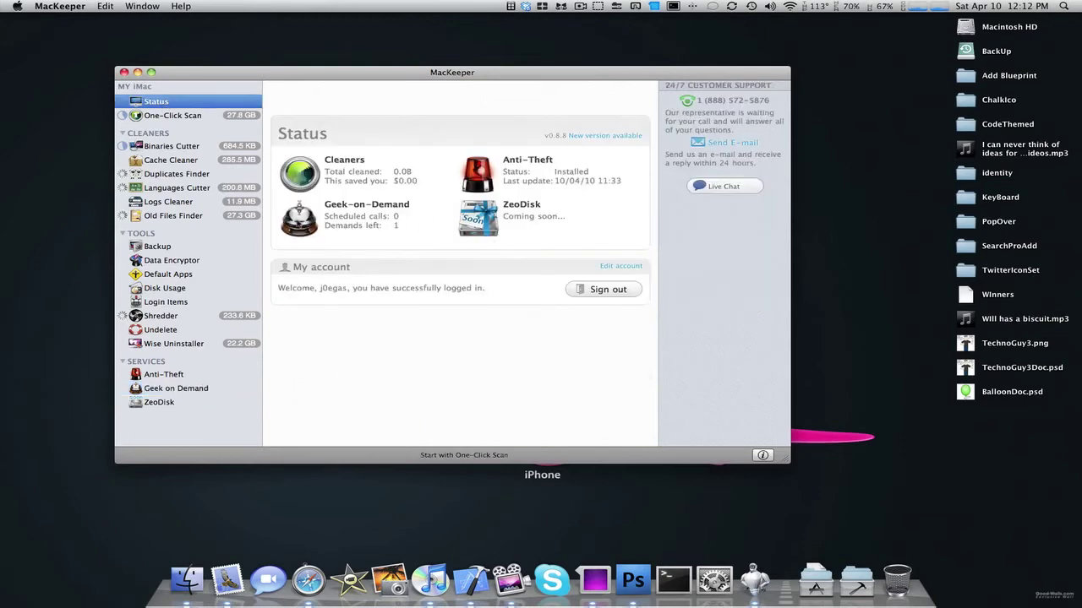
Try the Live Chat option and hide and show the customer support sidebar.
left_click(704, 188)
left_click(762, 456)
left_click(763, 456)
left_click(762, 456)
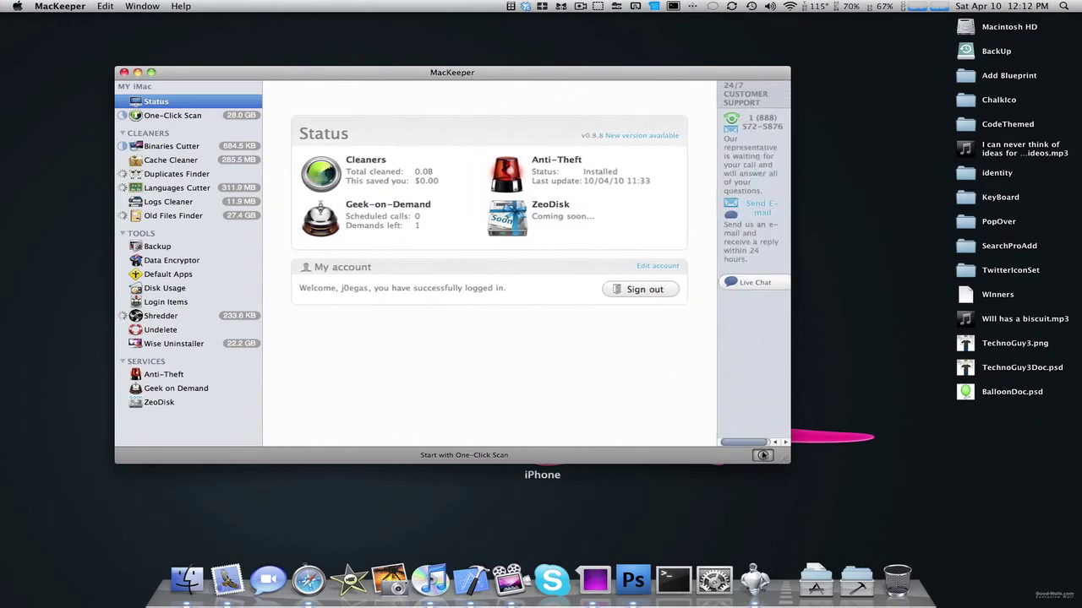
left_click(763, 456)
left_click(762, 455)
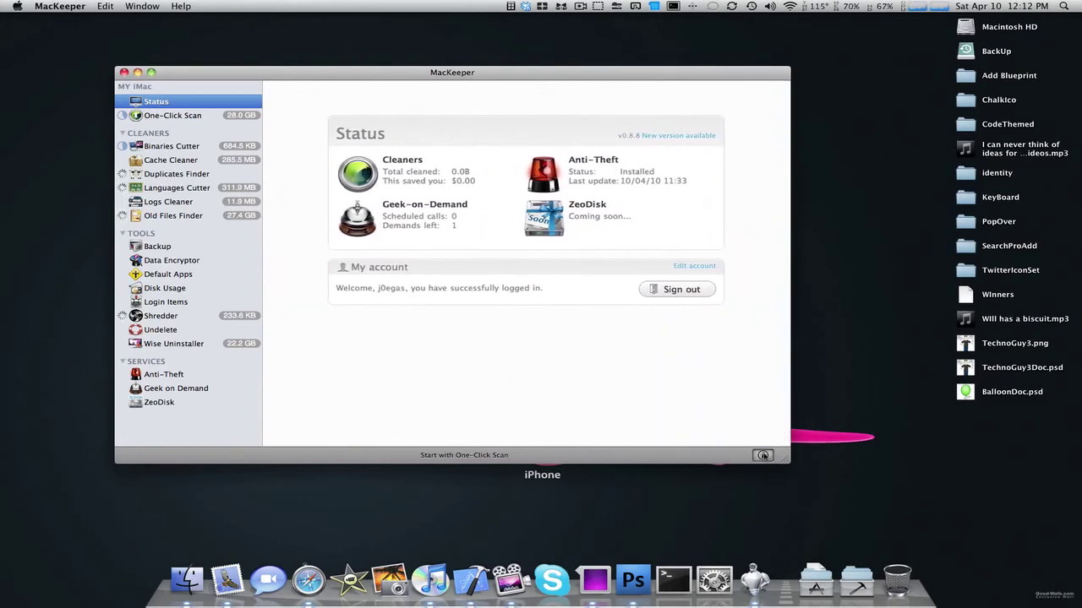
left_click(763, 455)
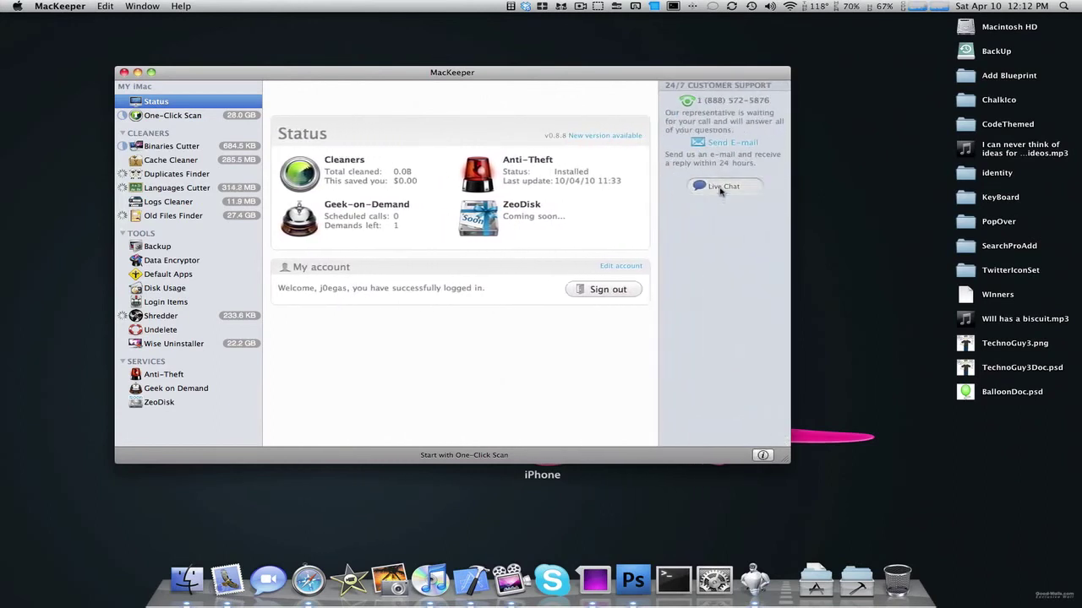
Open the Live Chat contact form and inspect its fields, cancel it, and hide the customer support sidebar.
left_click(720, 187)
left_click_drag(676, 85, 730, 103)
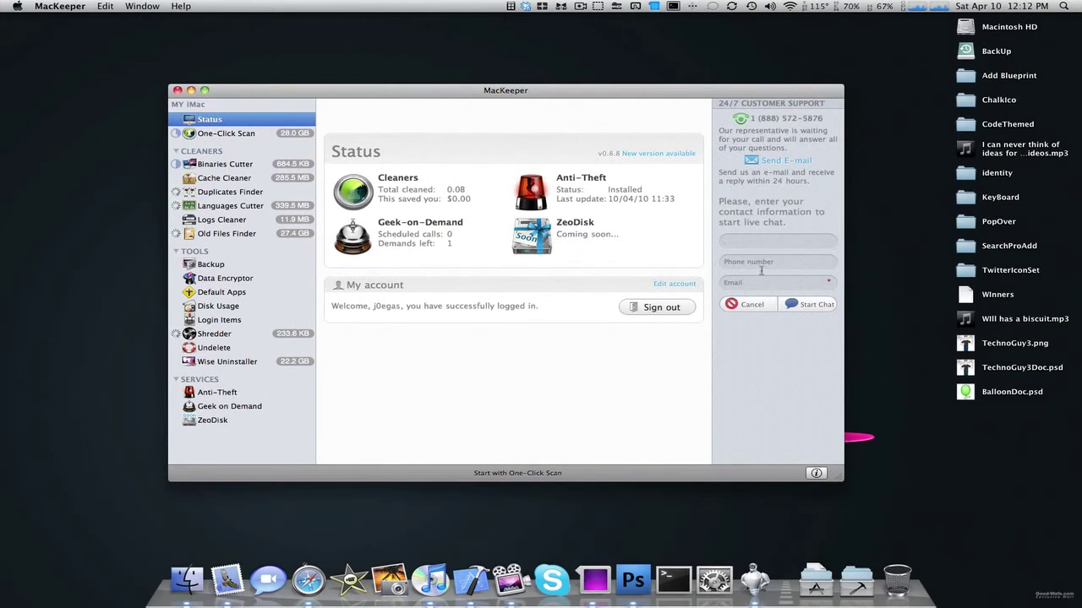
left_click(763, 267)
left_click(761, 287)
left_click(751, 306)
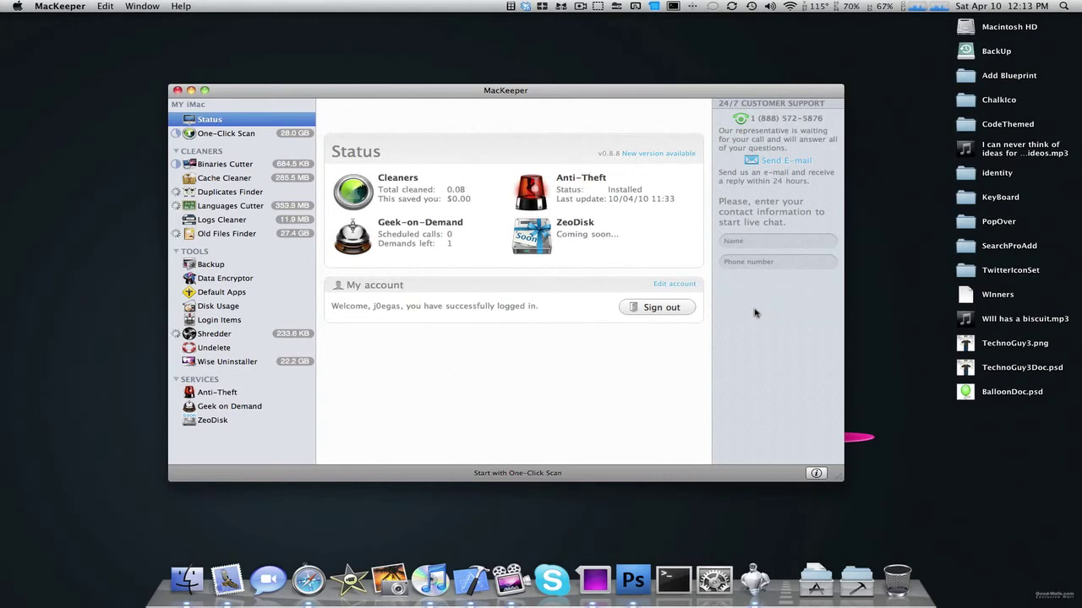
left_click(815, 474)
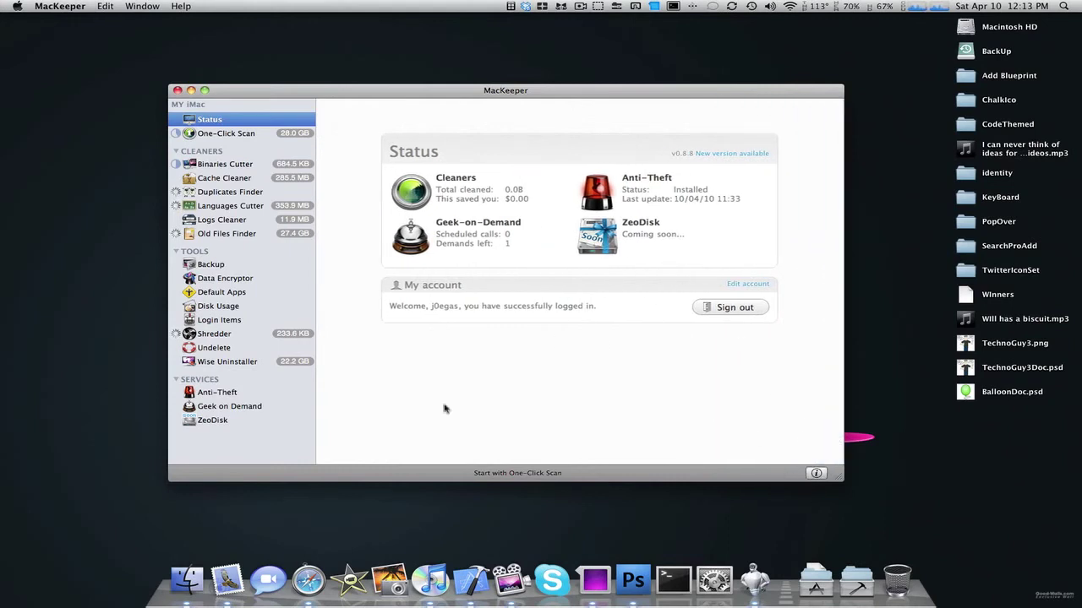
Examine the ZeoDisk and Shredder pages and the Old Files Finder, Binaries Cutter and One-Click Scan results.
left_click(218, 420)
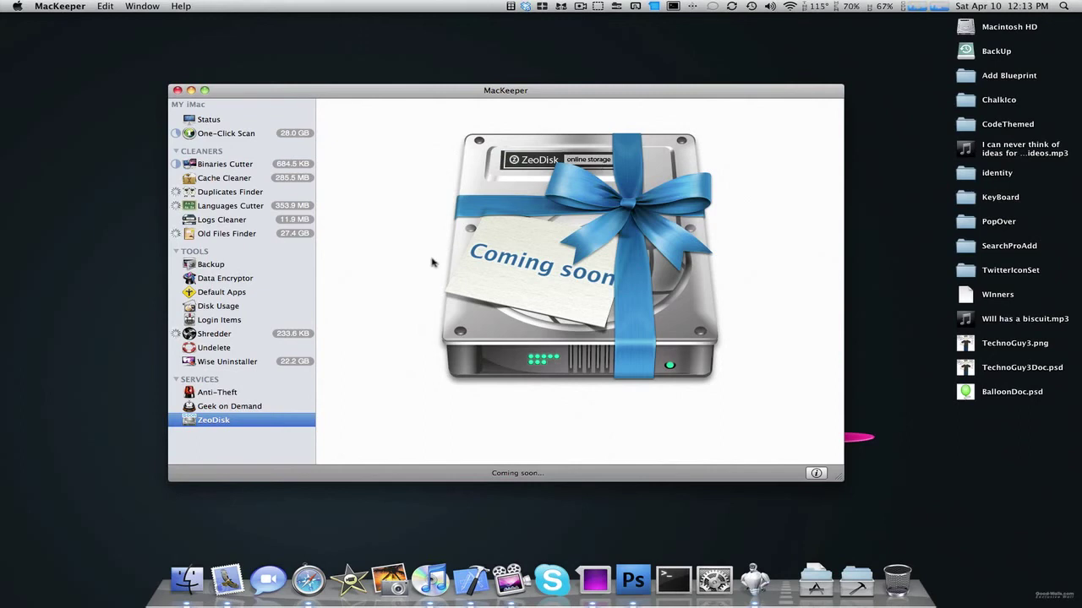
left_click(216, 338)
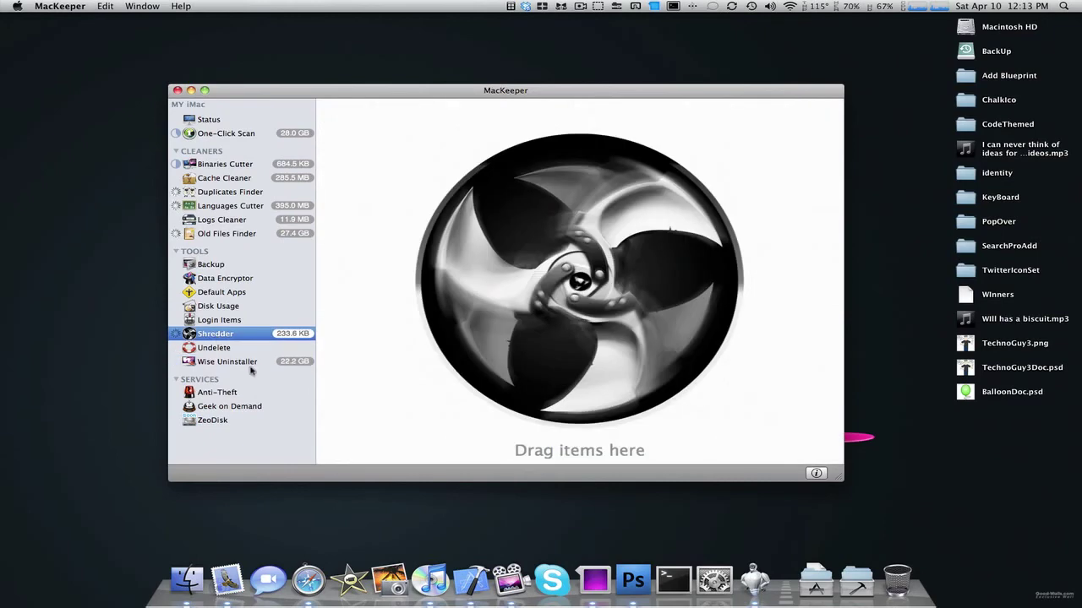
left_click(211, 236)
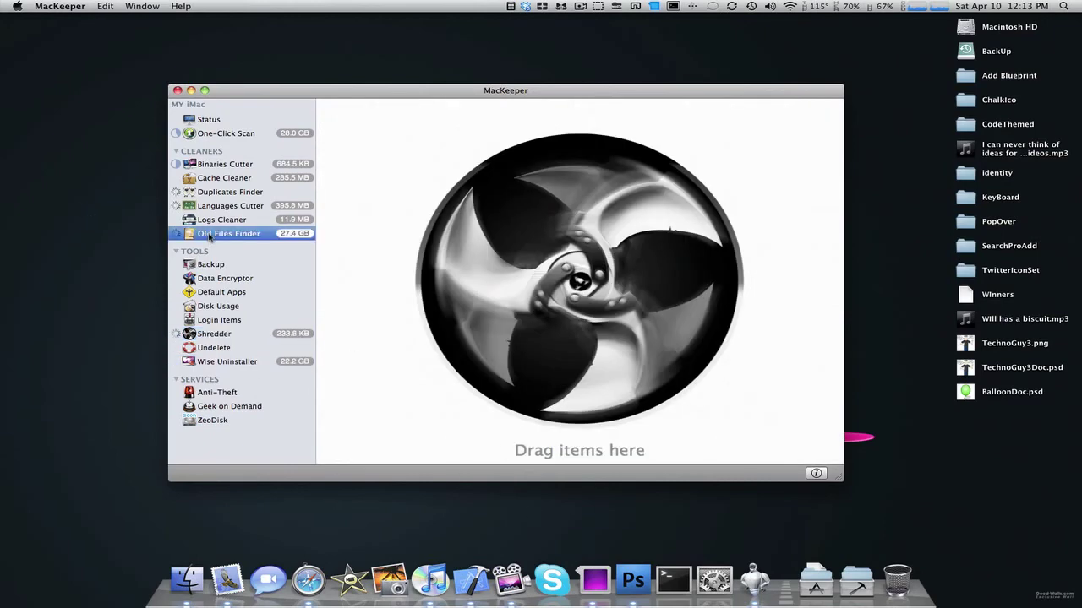
left_click(206, 165)
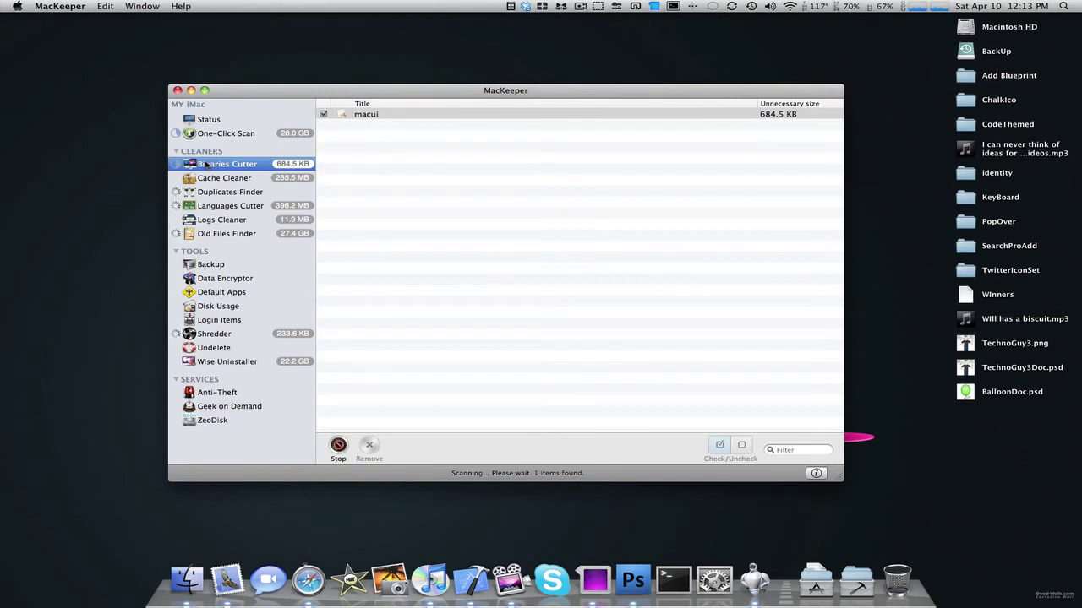
left_click(264, 135)
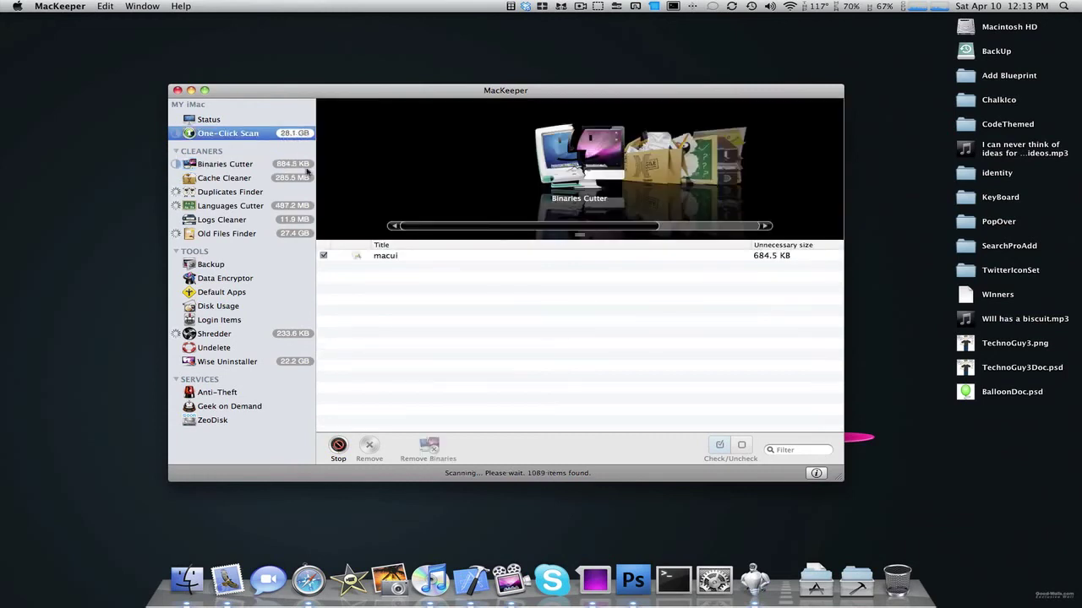
left_click(242, 166)
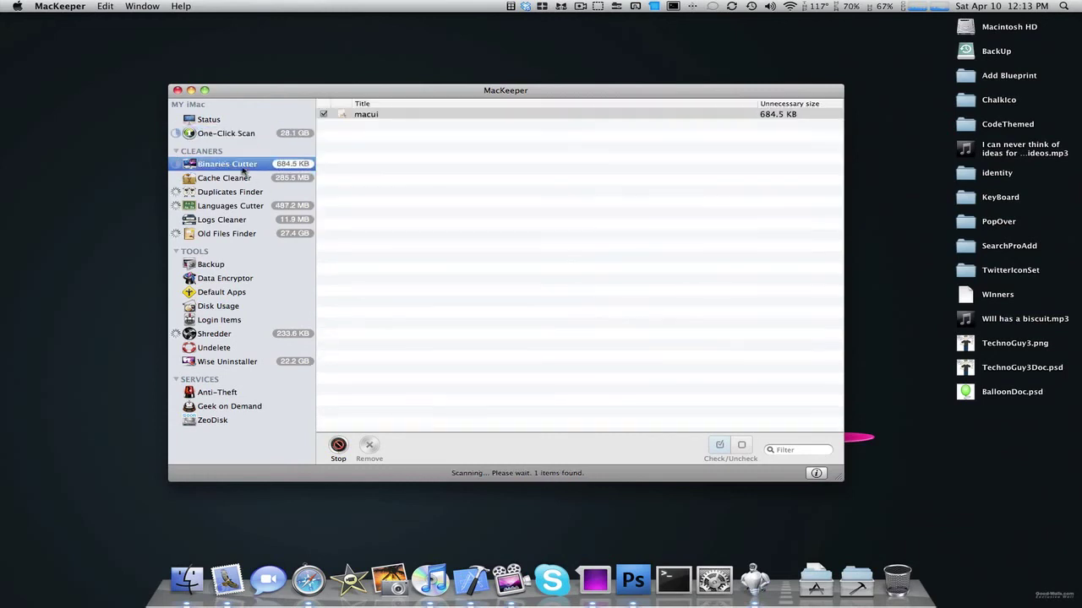
left_click(253, 138)
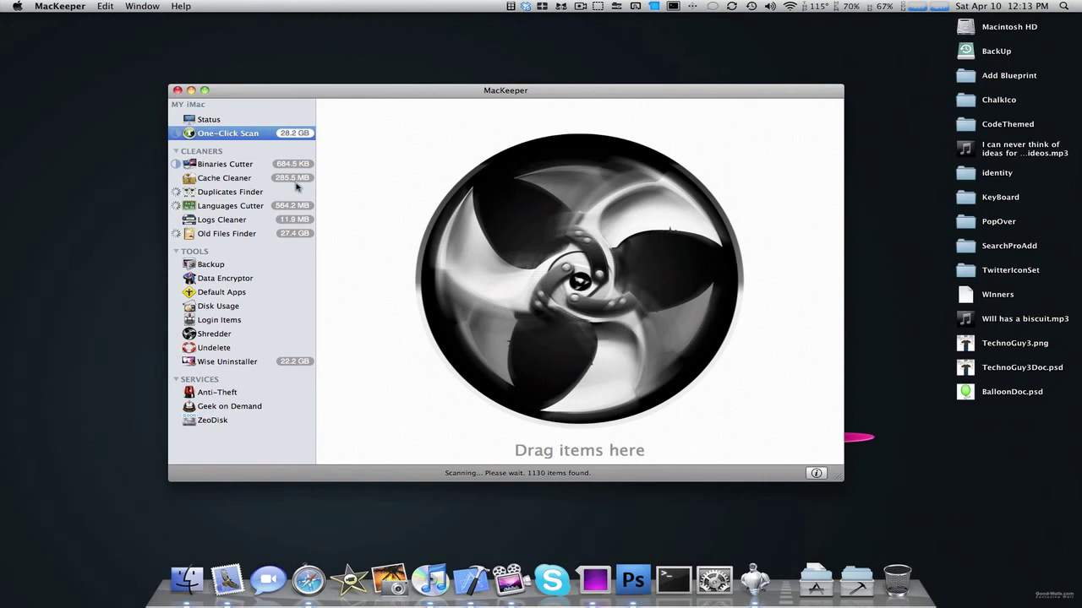
left_click(265, 166)
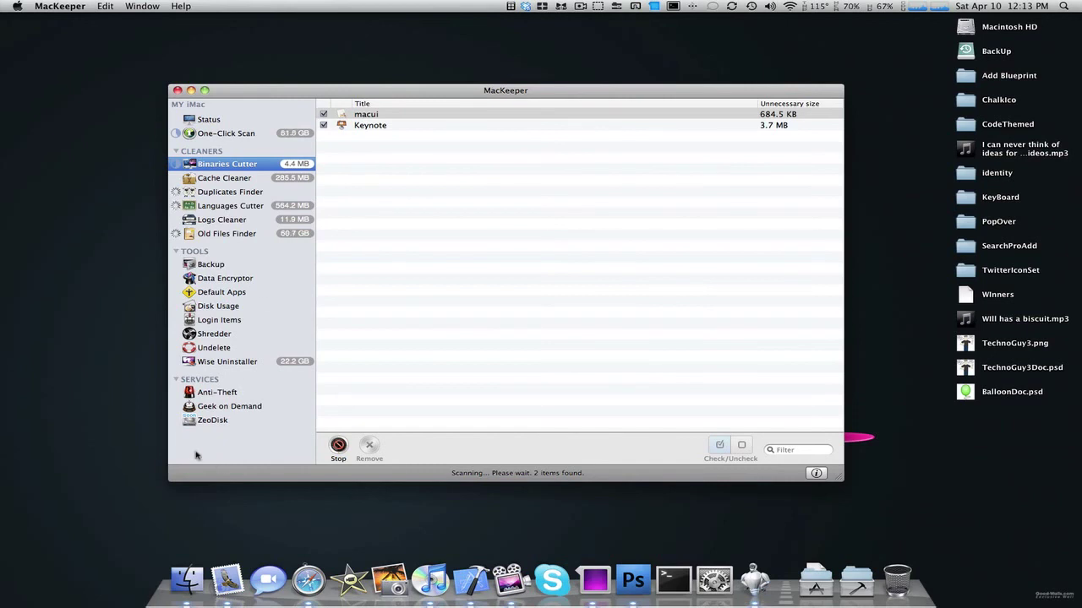
View the Undelete tool with Macintosh HD selected as the volume, and return to the Status overview.
left_click(218, 350)
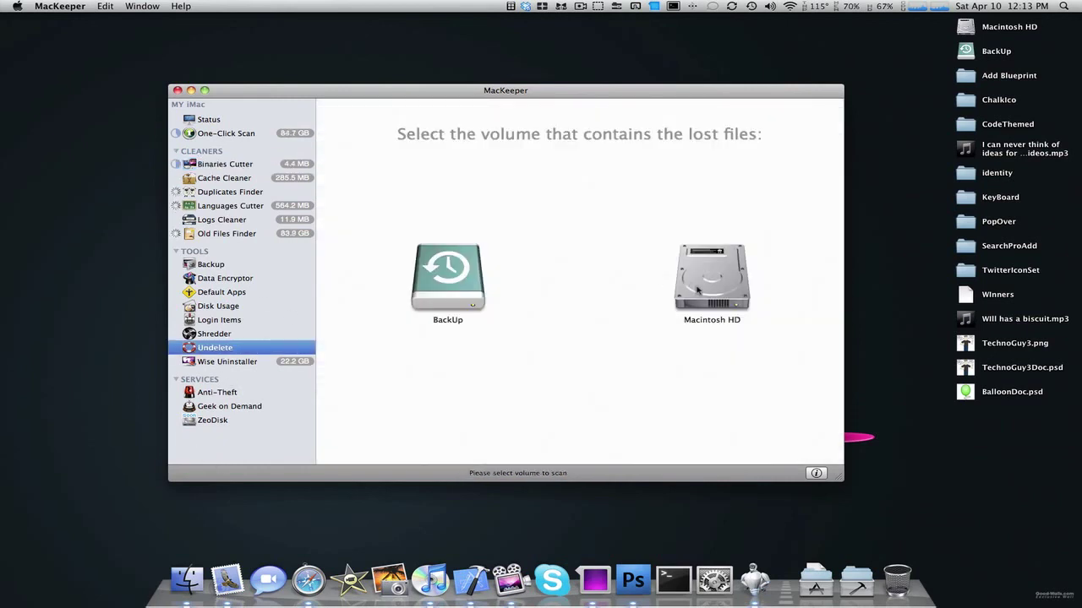
left_click(715, 292)
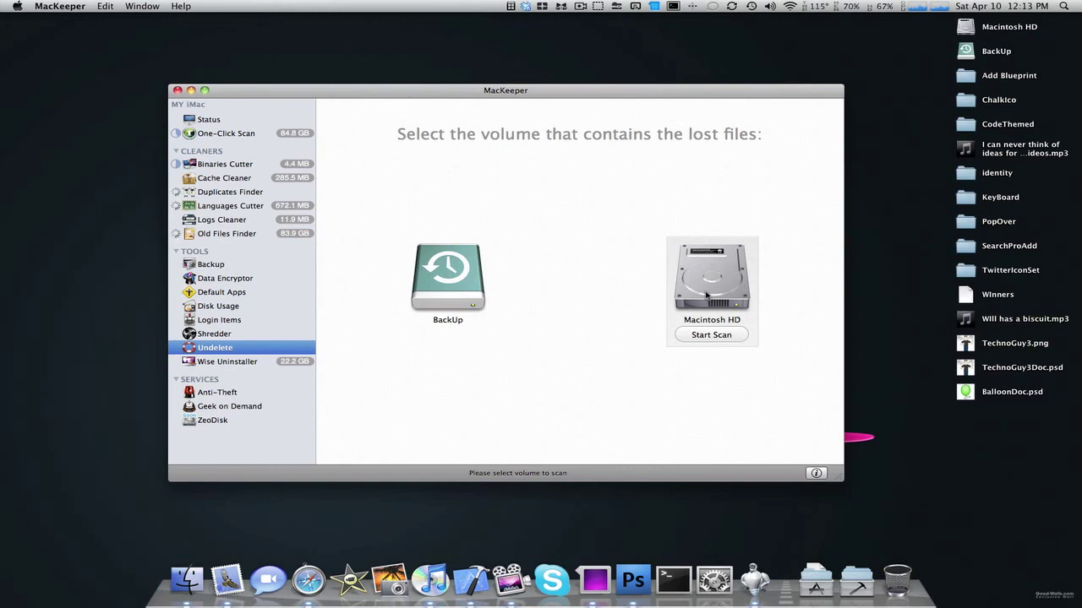
left_click(219, 267)
left_click(213, 124)
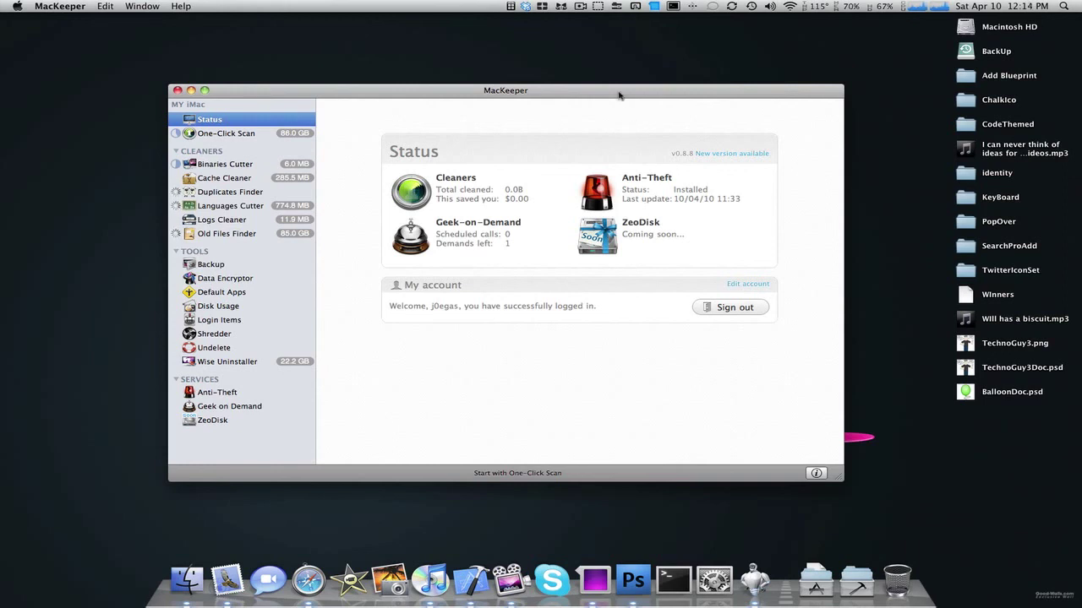
left_click_drag(618, 96, 585, 99)
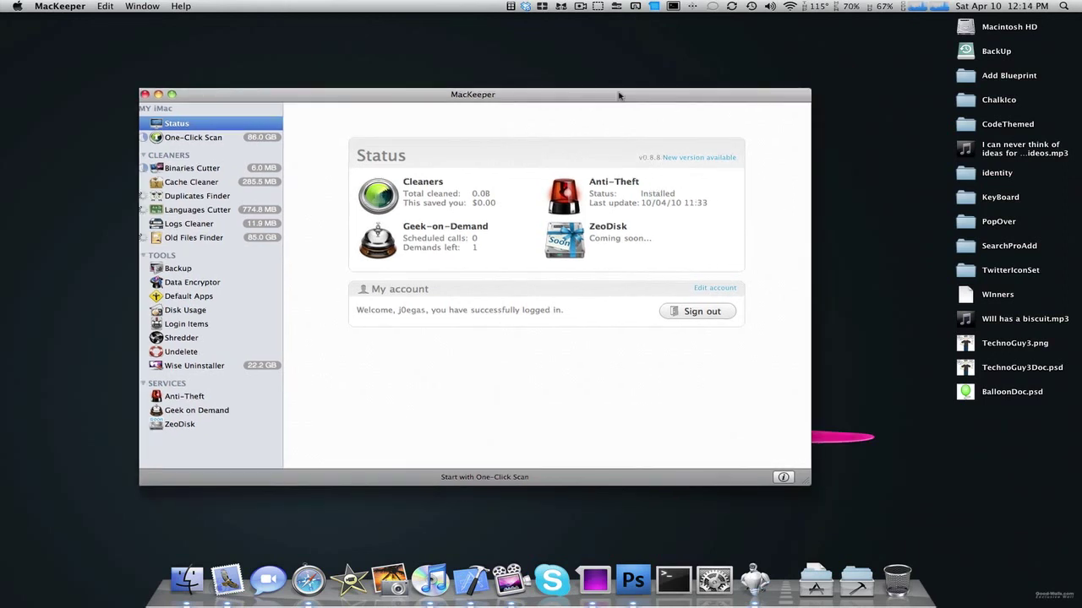